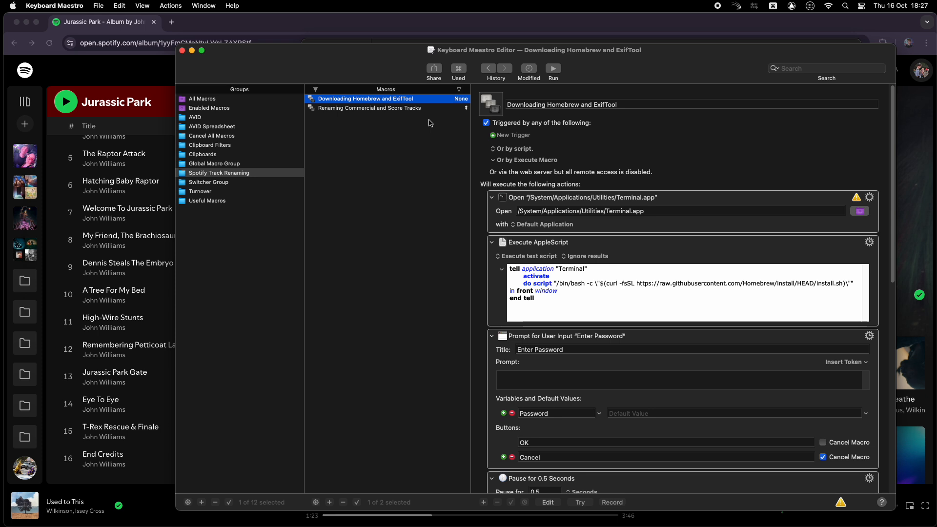
Step: Run the Downloading Homebrew and ExifTool macro from the macro list
click(433, 108)
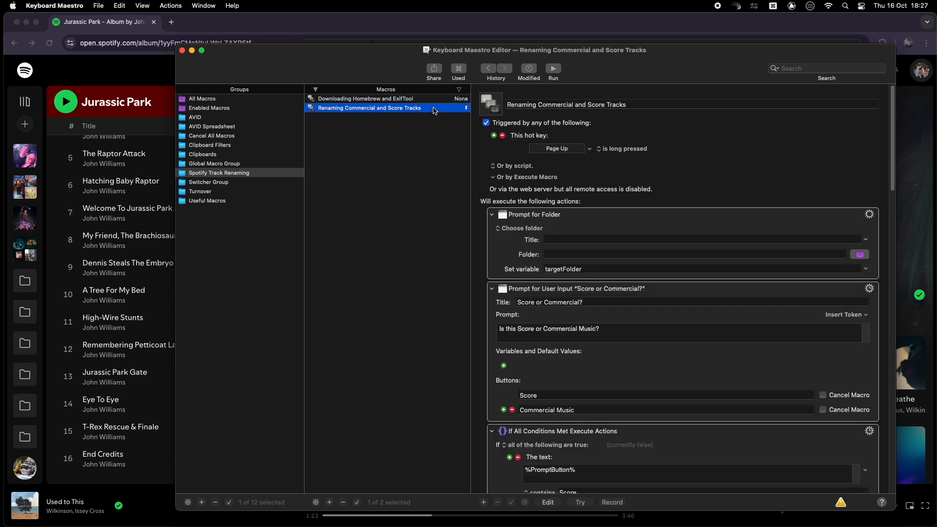
click(435, 99)
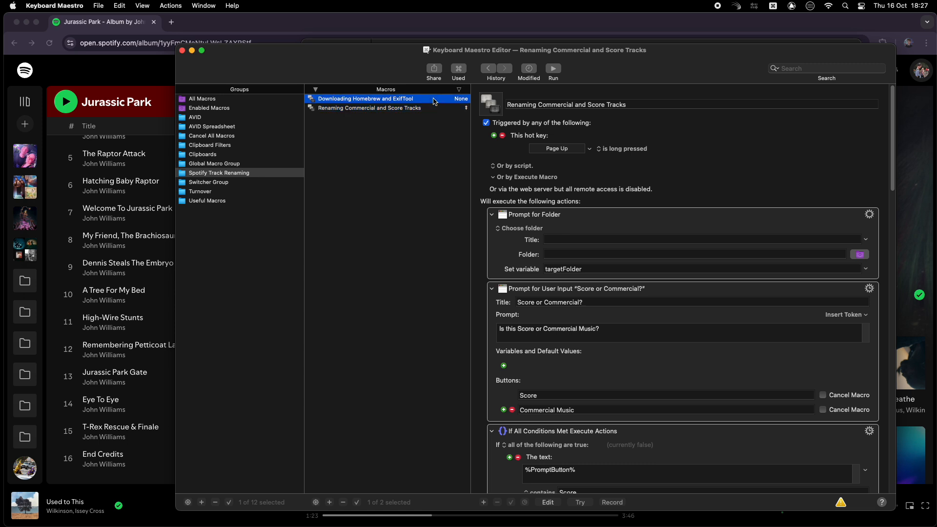
click(553, 70)
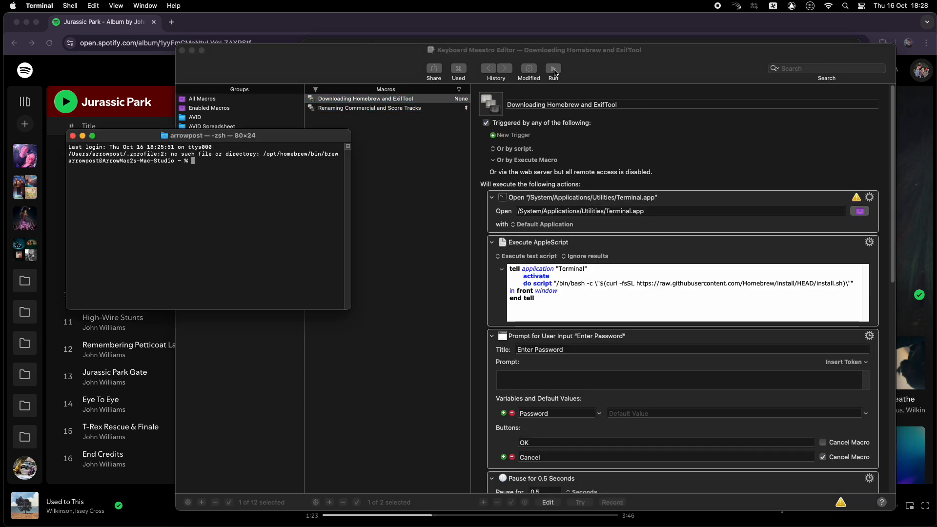
Step: Enter the account password in the macro's Enter Password prompt and confirm it
text(••••••••)
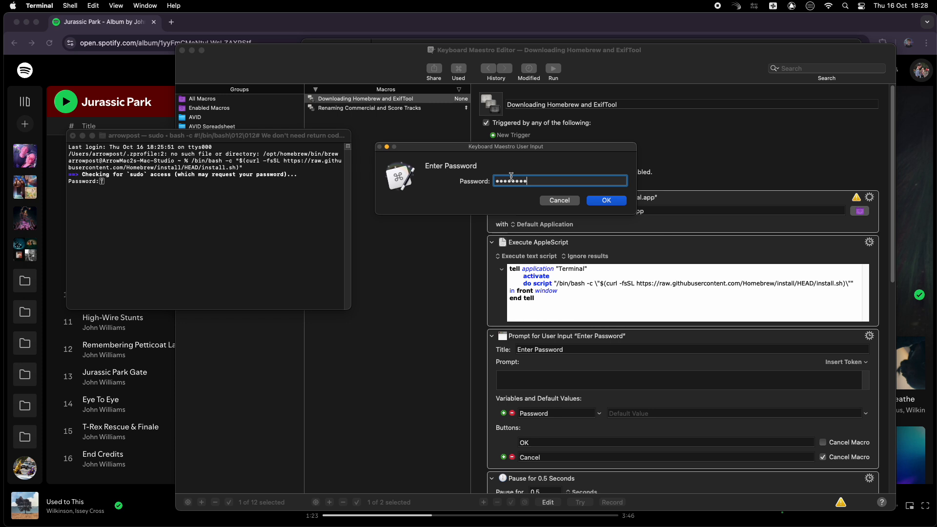
key(Return)
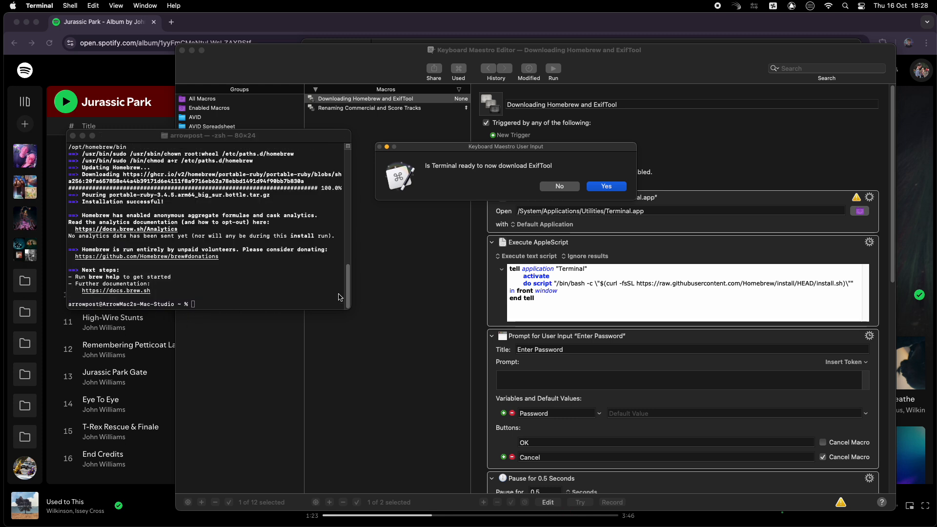
Step: Confirm that Terminal is ready to download ExifTool, then close the Terminal window
click(617, 186)
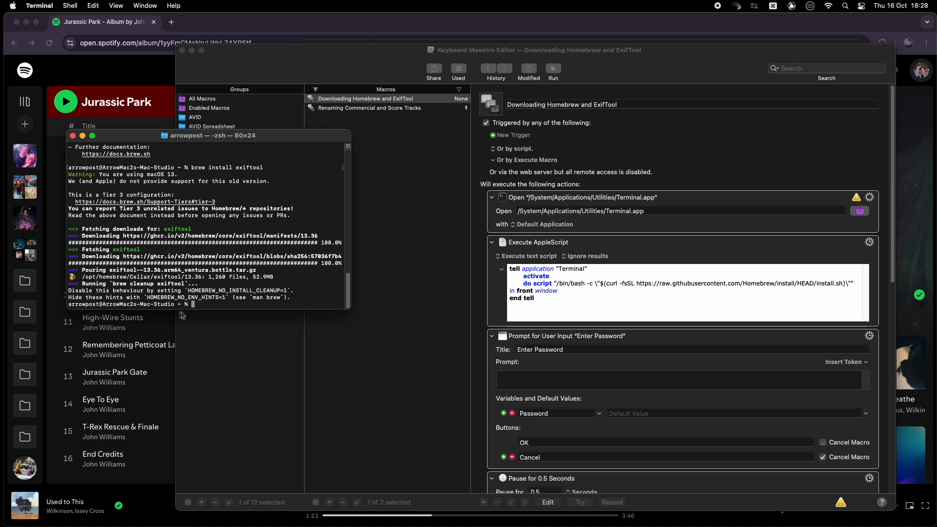
click(72, 137)
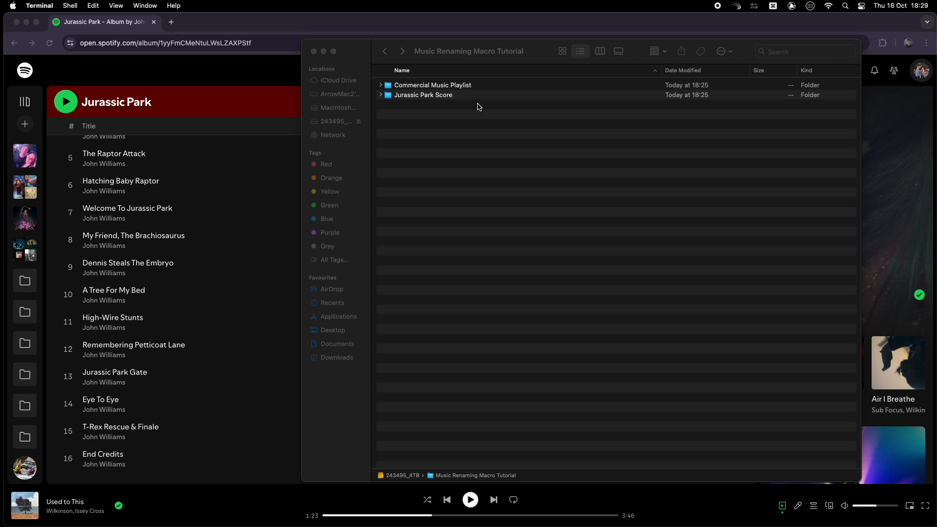
Step: Open the Commercial Music Playlist folder and run the renaming macro on it, choosing Commercial Music
double_click(493, 86)
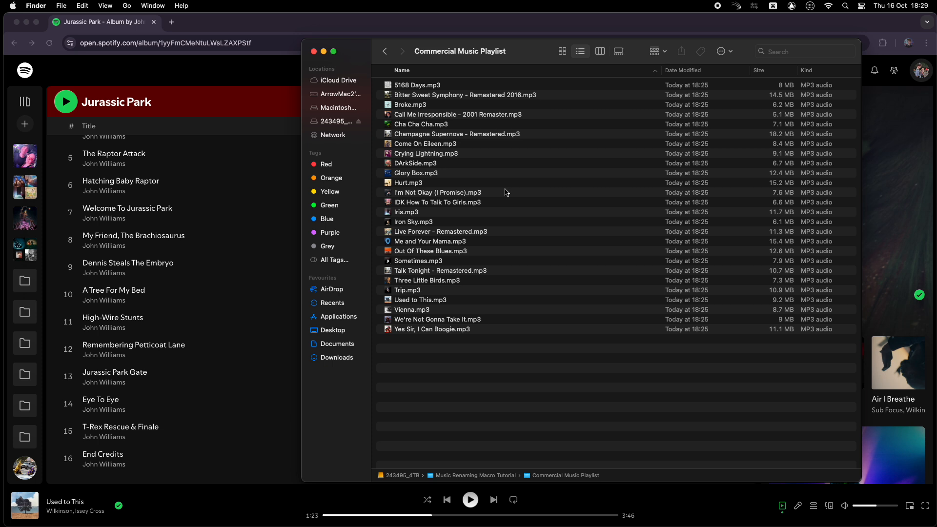
key(ctrl+alt+r)
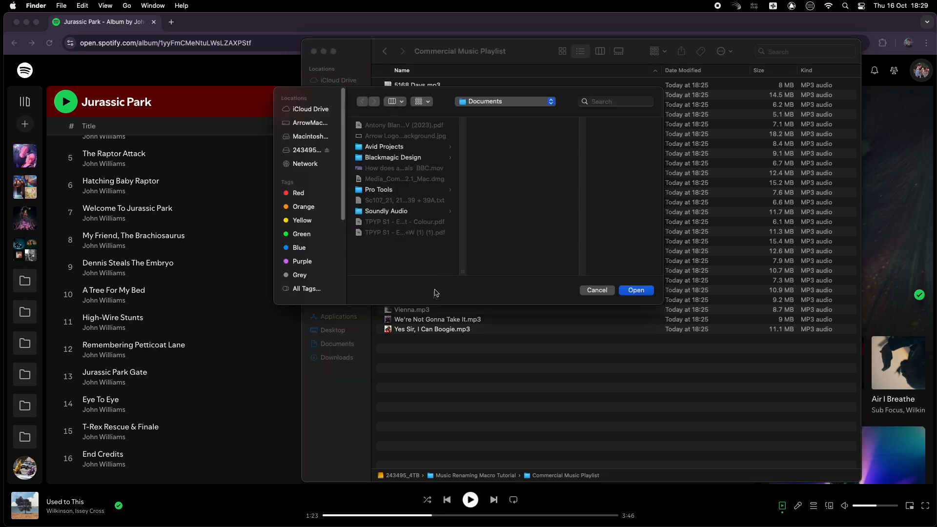
drag(441, 330, 524, 232)
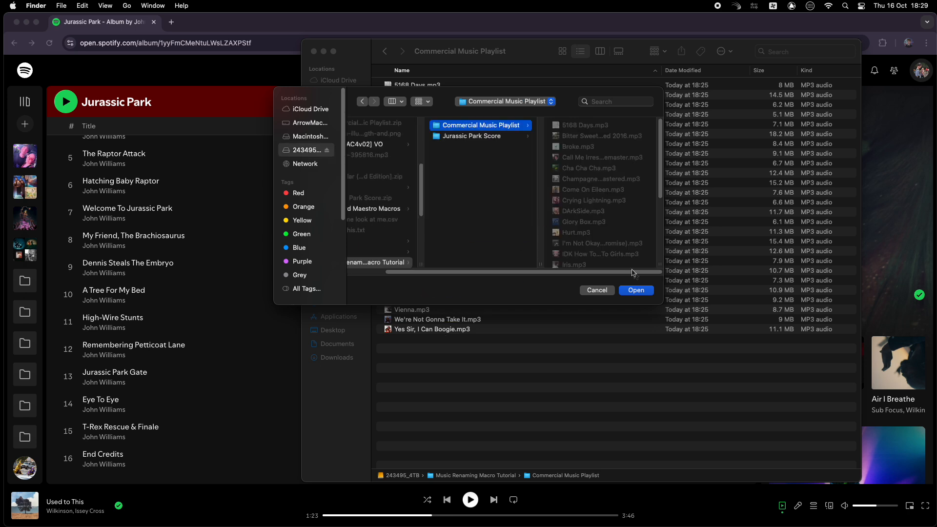
click(636, 290)
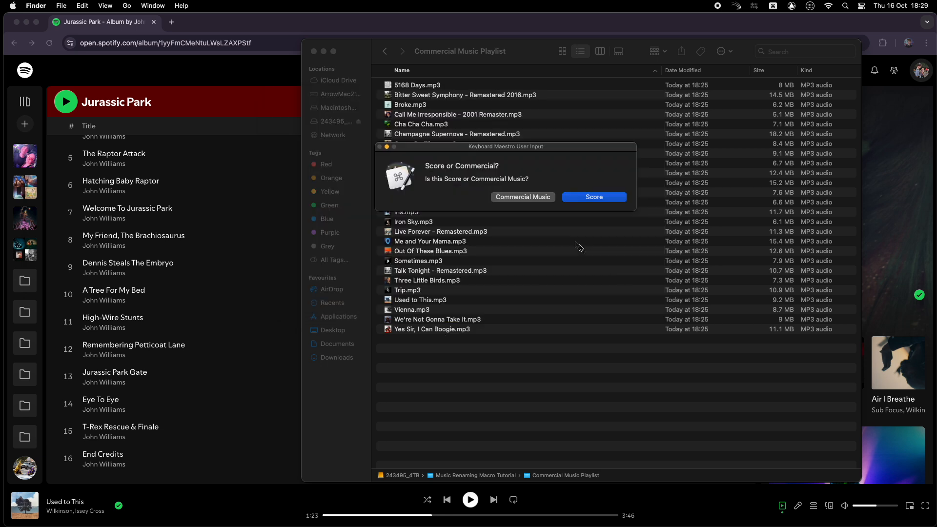
click(532, 198)
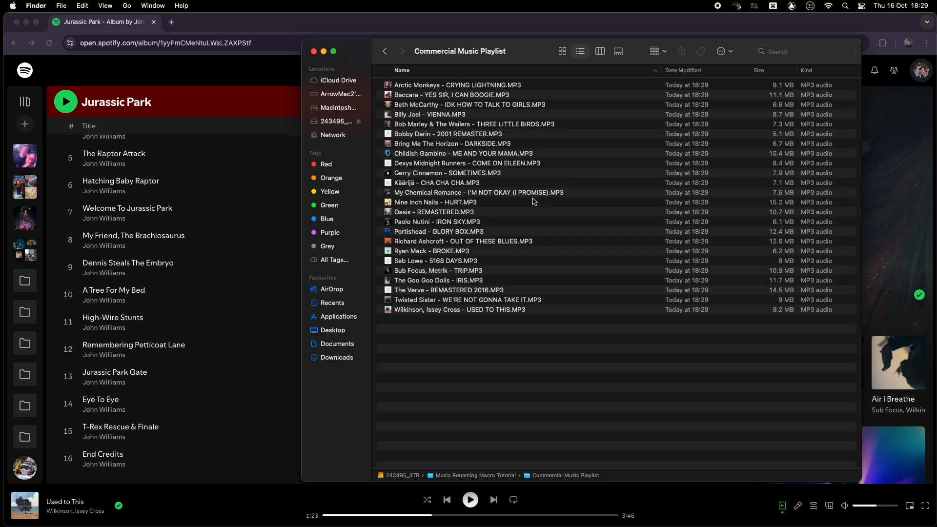
Step: Inspect the file info and comment of Nine Inch Nails - HURT.MP3, then close the info window
click(510, 202)
right_click(510, 203)
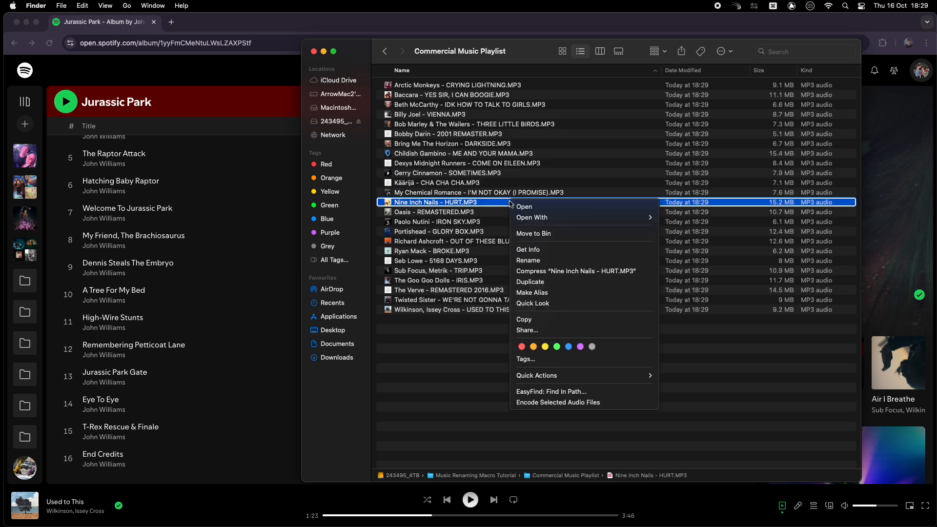
click(552, 250)
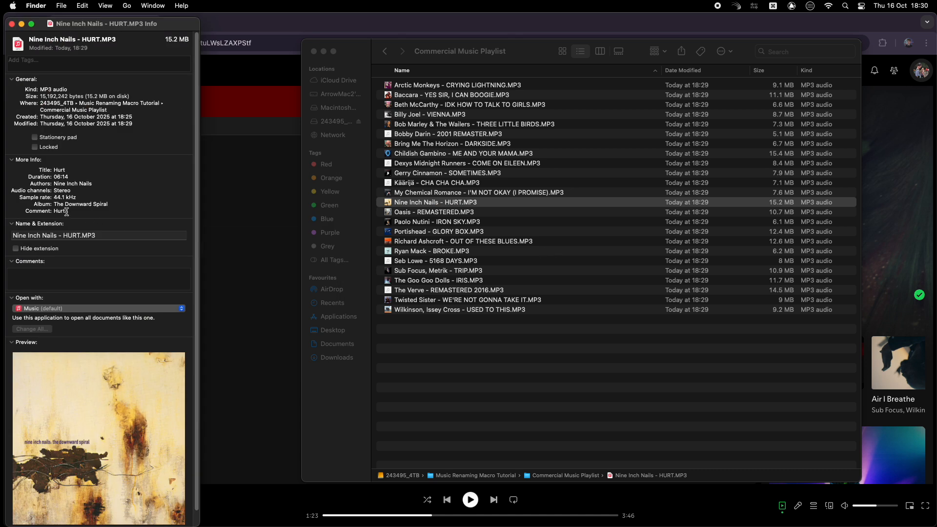
drag(54, 210, 73, 212)
click(12, 23)
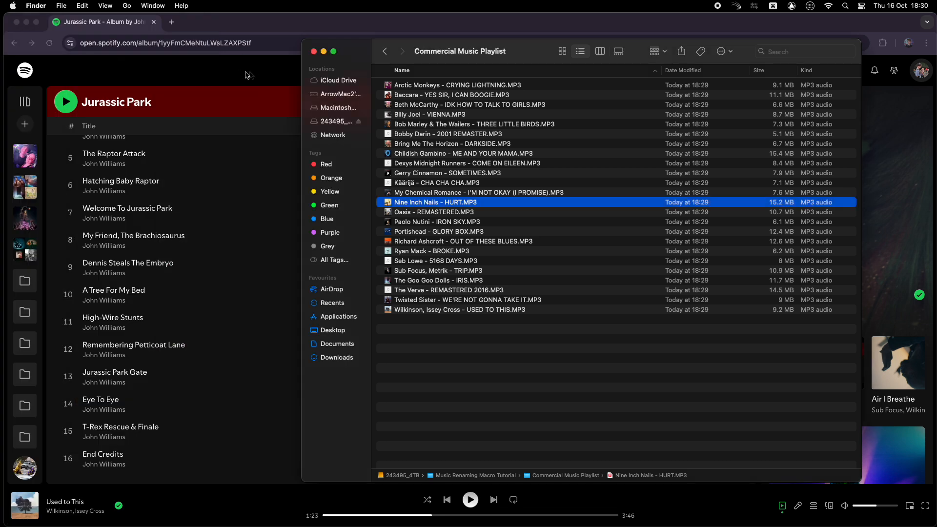
Step: Run the renaming macro on the Jurassic Park Score folder, choosing Score
click(388, 54)
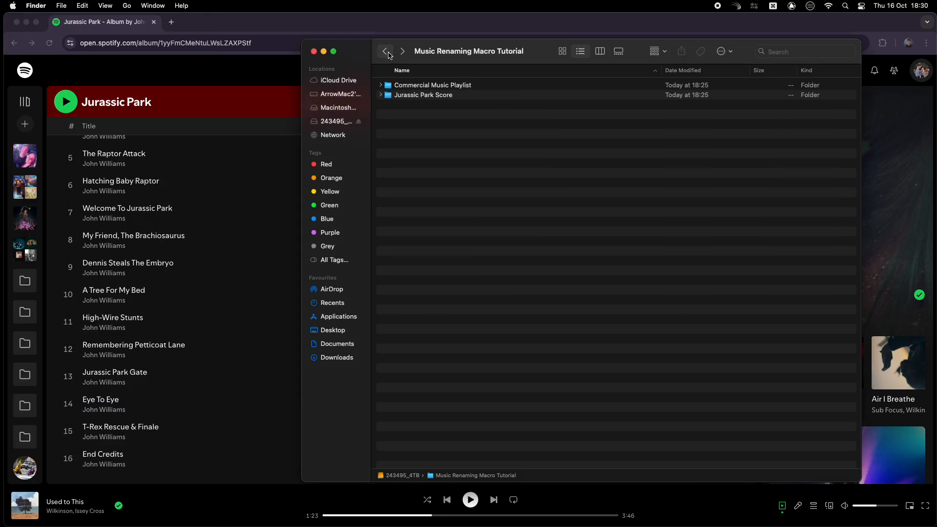
double_click(471, 97)
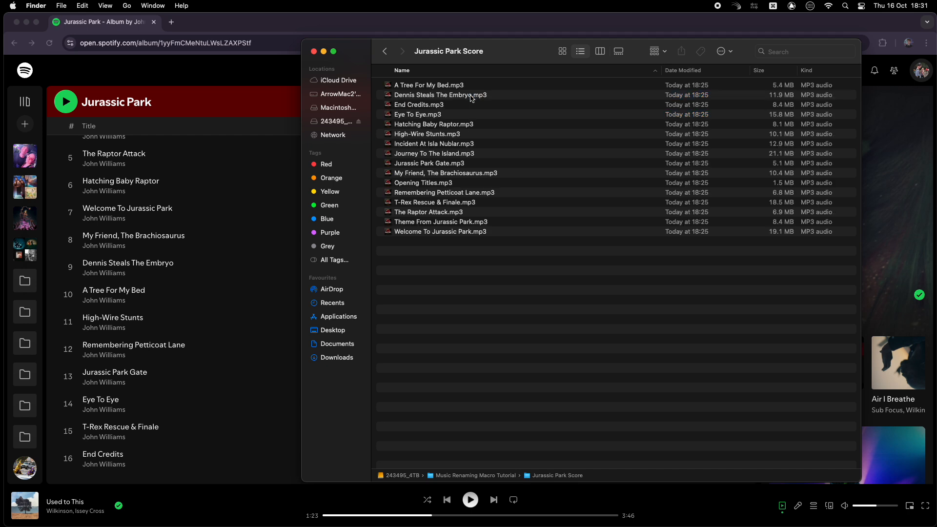
click(476, 102)
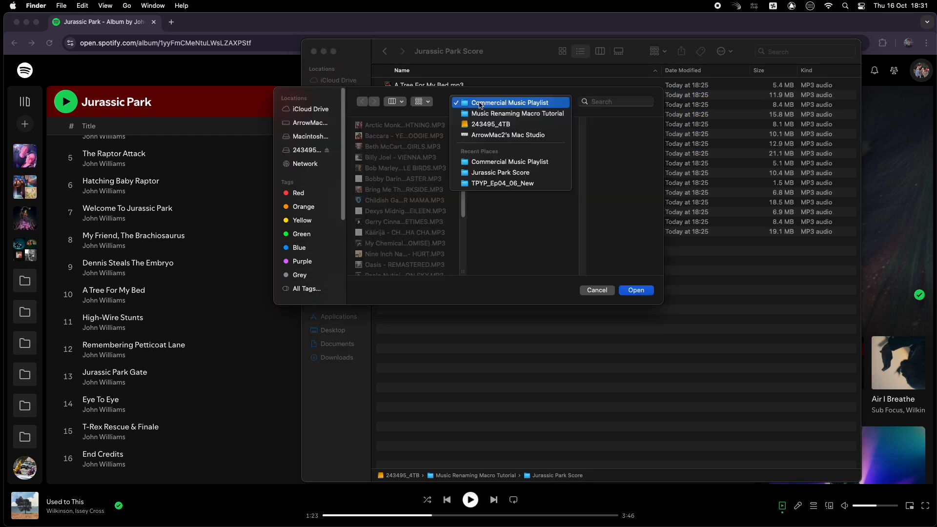
click(489, 114)
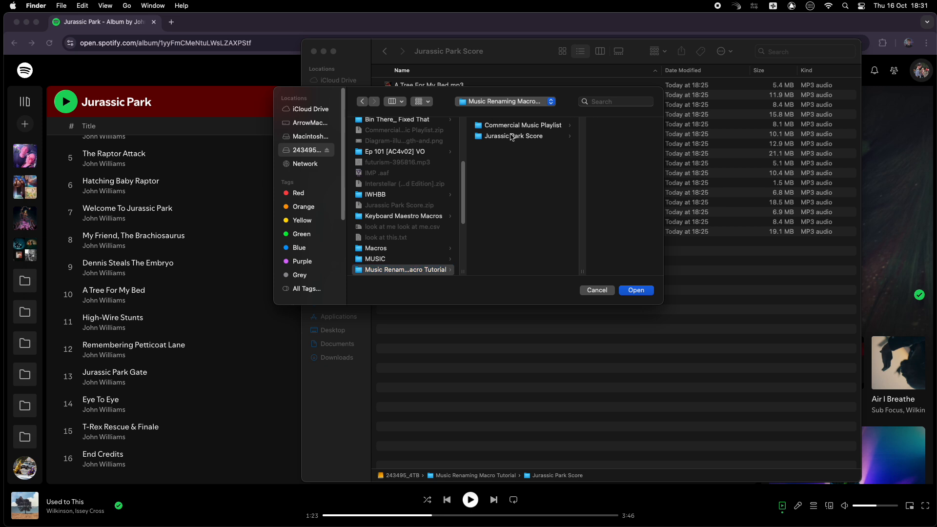
click(510, 136)
click(633, 291)
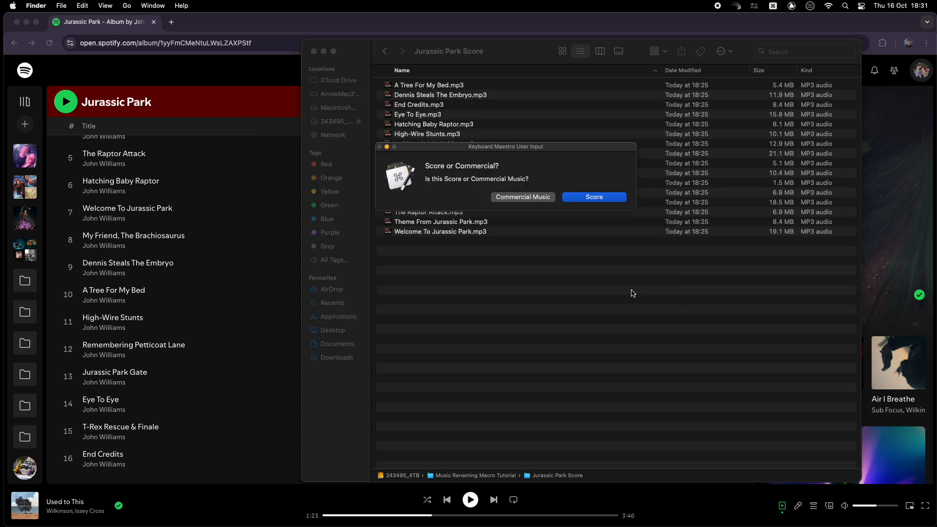
click(608, 197)
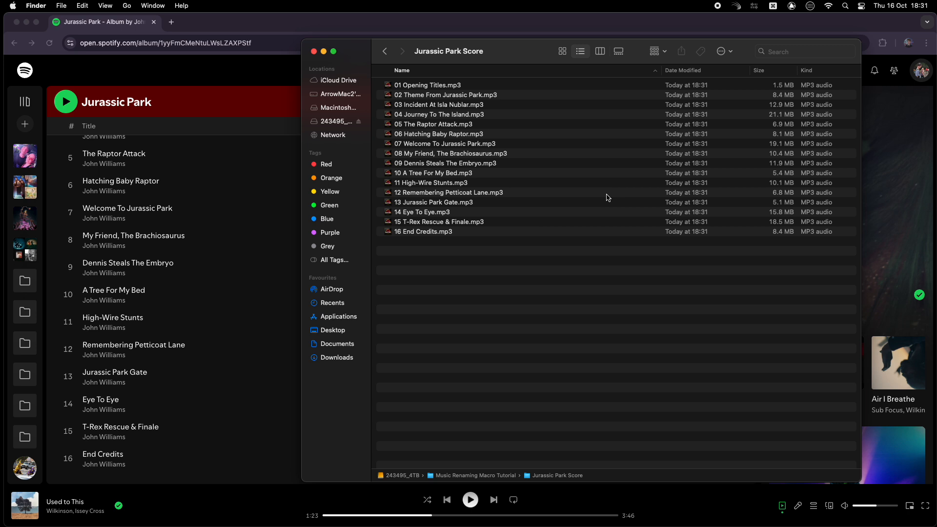
Step: Inspect the info of 13 Jurassic Park Gate.mp3 and compare the track order with the Spotify album list
right_click(473, 202)
click(491, 251)
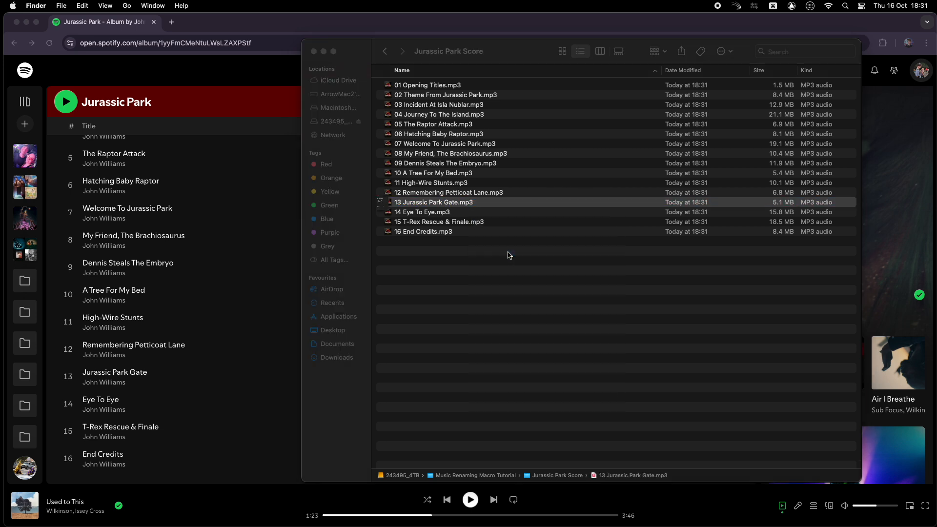
drag(53, 211, 122, 213)
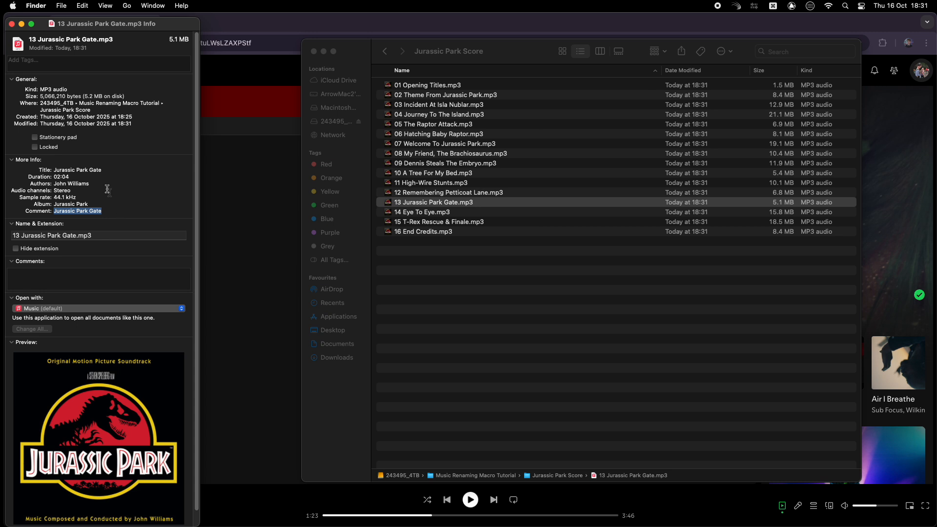
click(12, 23)
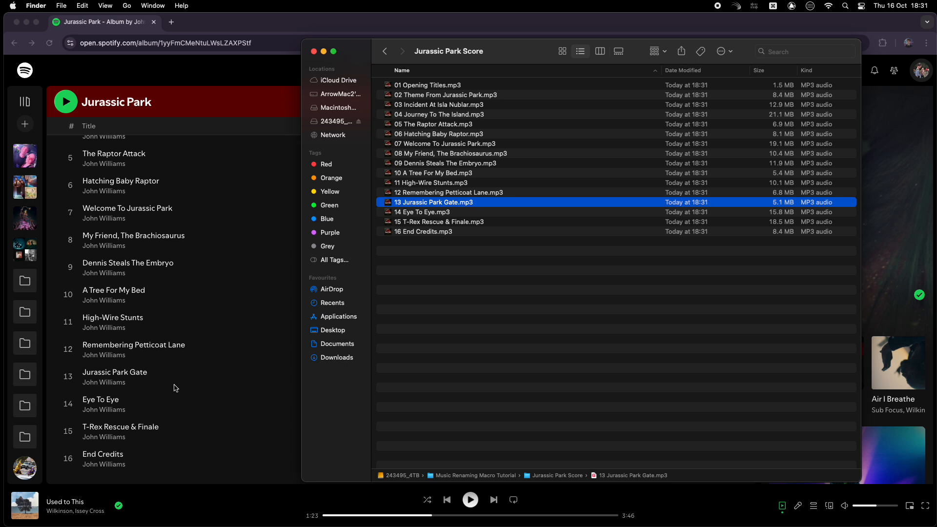
scroll(176, 388, down, 2)
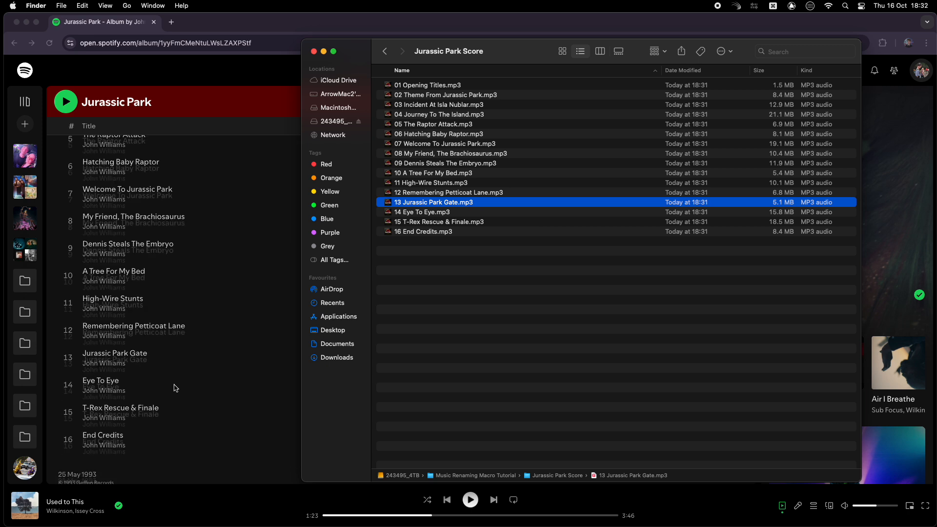
scroll(177, 387, up, 5)
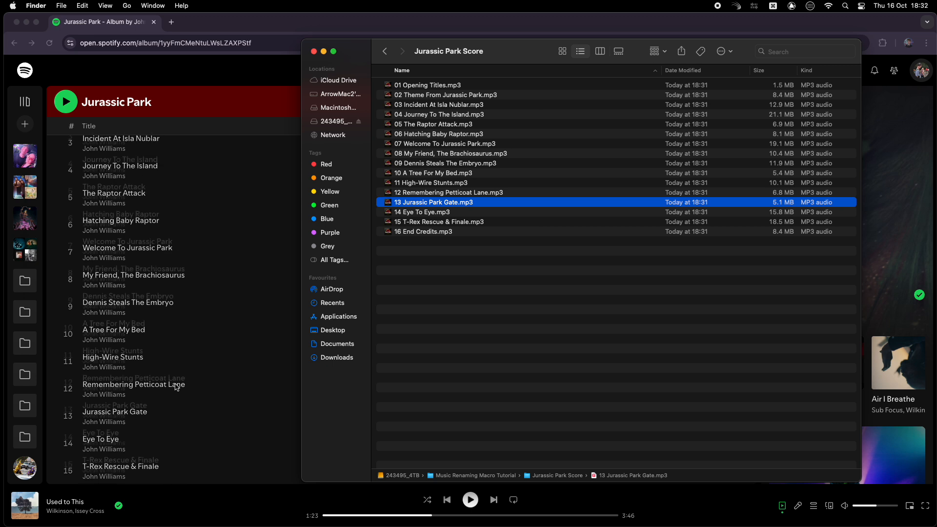